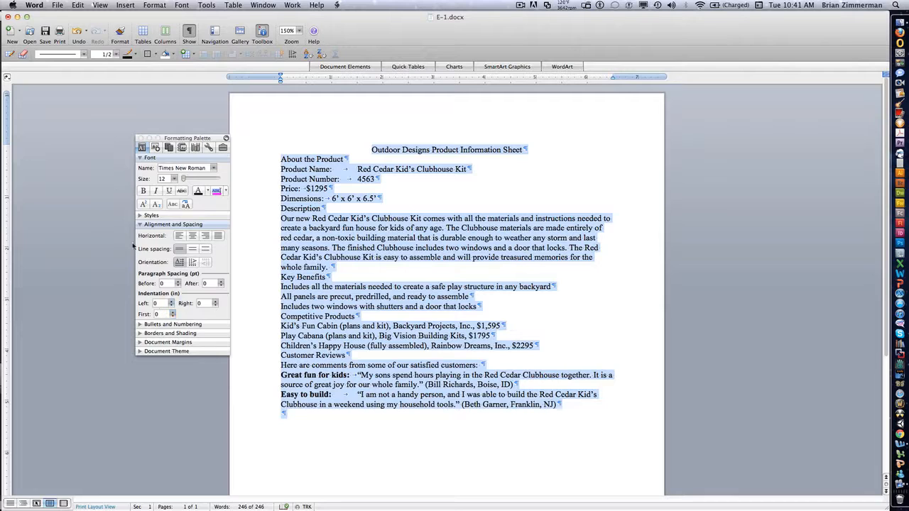
Display the document margin settings and check the tab stop settings for the selected product sheet text.
{"action": "left_click", "coordinate": [138, 226]}
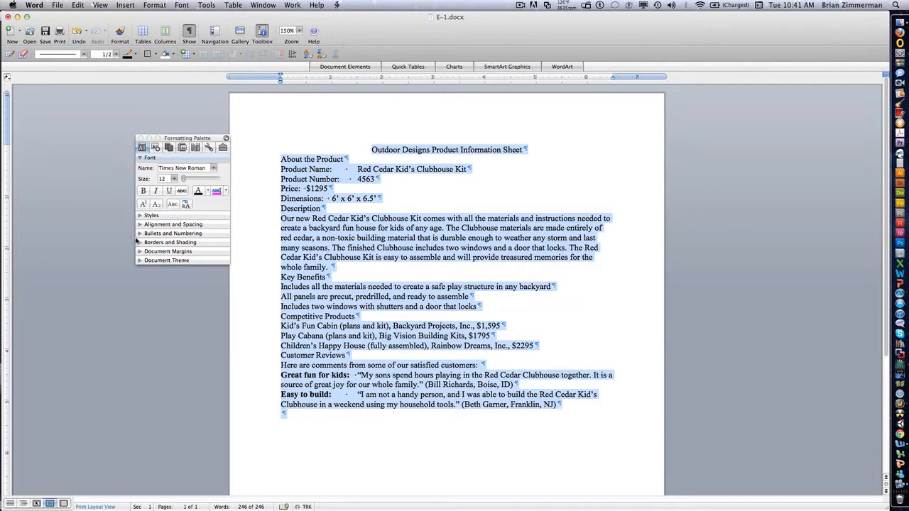
{"action": "left_click", "coordinate": [140, 252]}
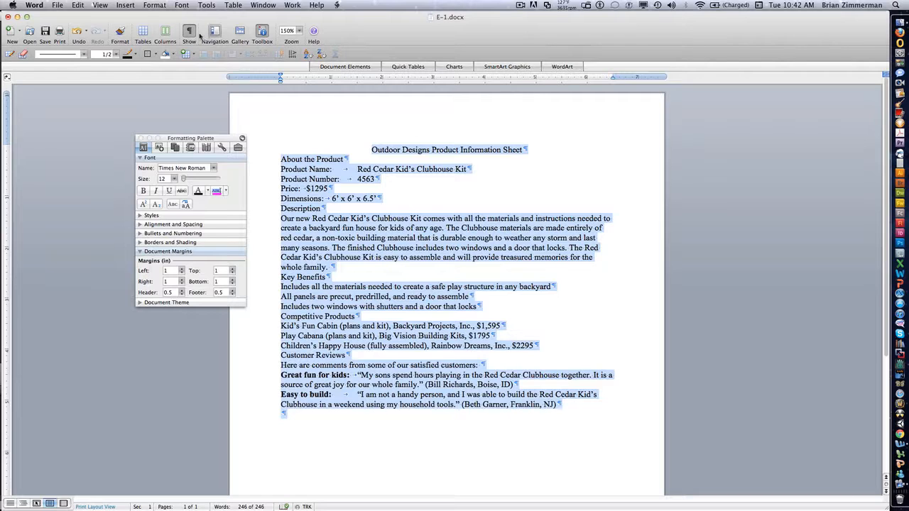
{"action": "left_click", "coordinate": [155, 5]}
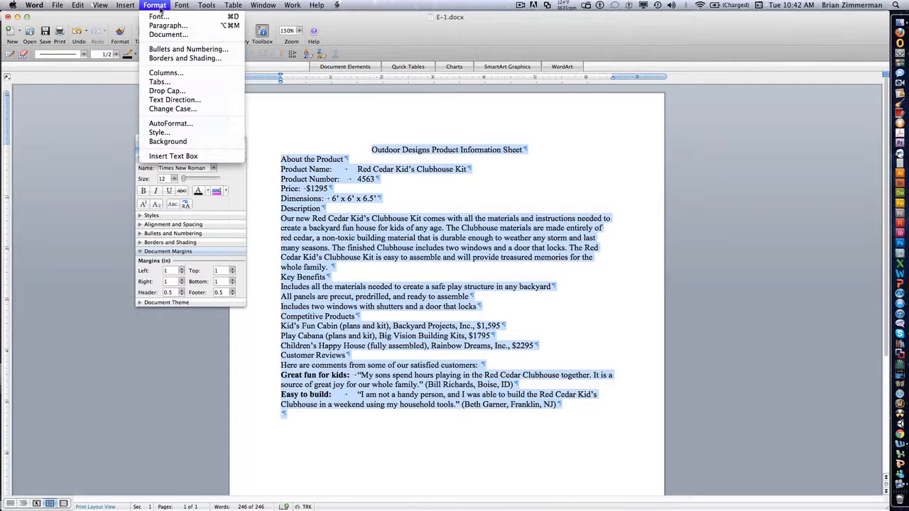
{"action": "left_click", "coordinate": [159, 81]}
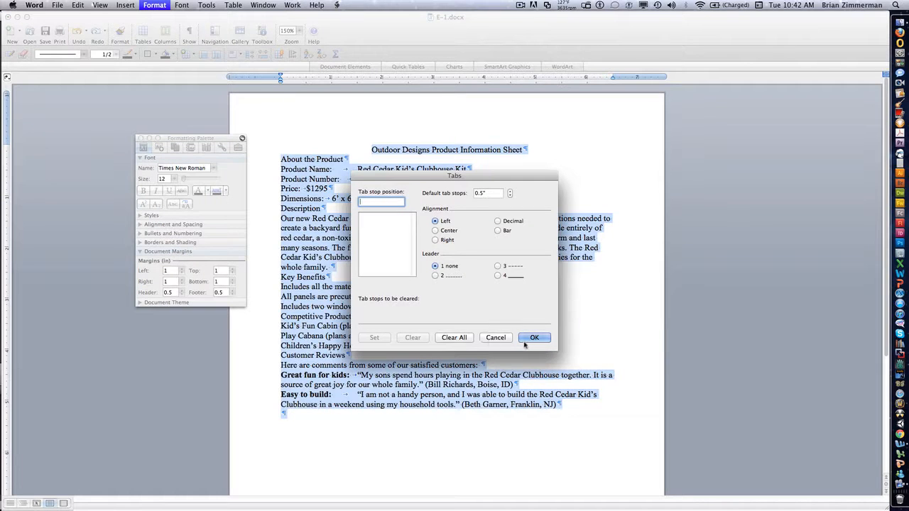
{"action": "left_click", "coordinate": [495, 337]}
Create a new blank document and review its default tab stop settings without changing them.
{"action": "key", "text": "super+n"}
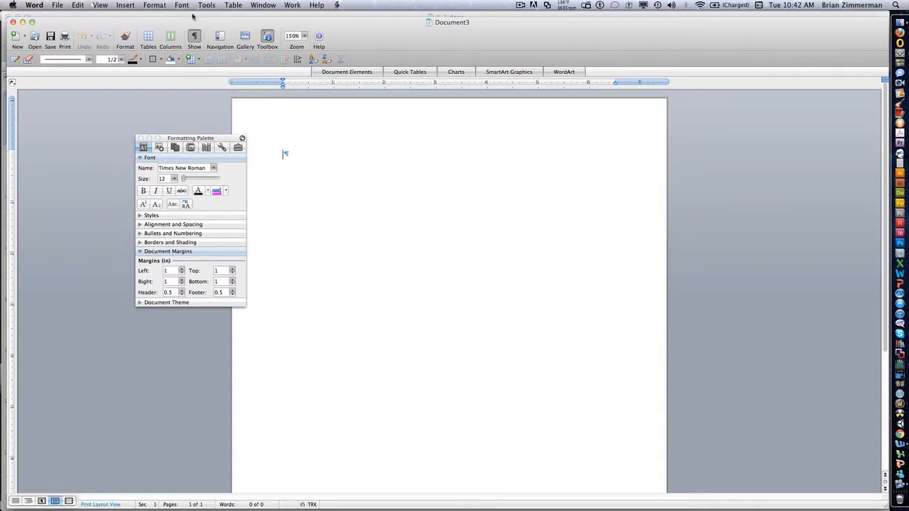
{"action": "left_click", "coordinate": [155, 5]}
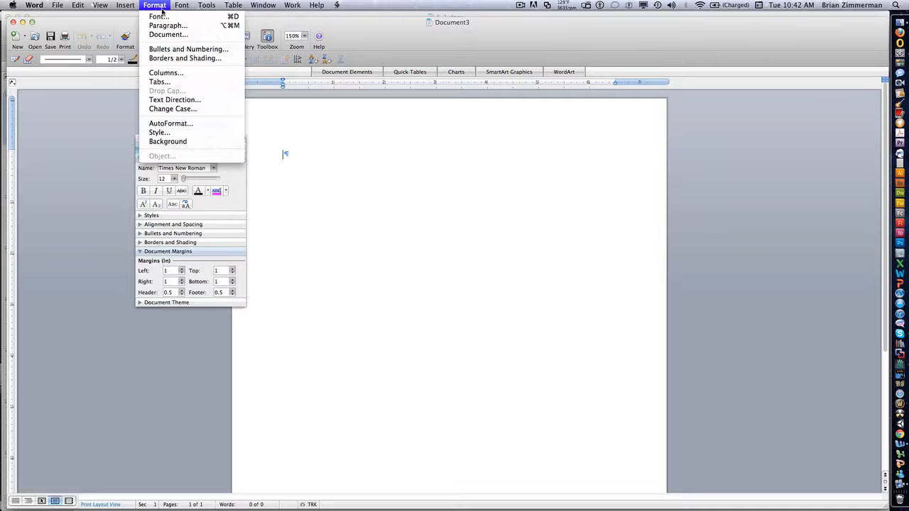
{"action": "left_click", "coordinate": [174, 84]}
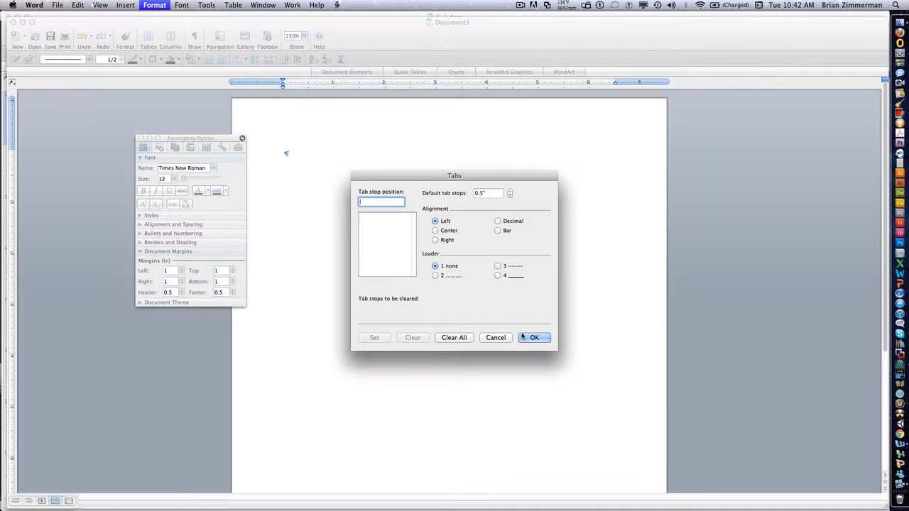
{"action": "left_click", "coordinate": [495, 339]}
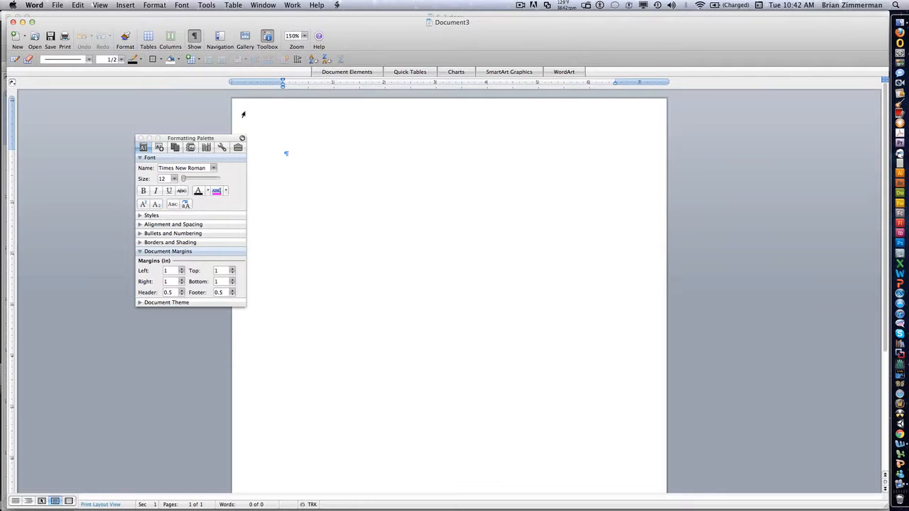
Enter the sample characters Kk, ll, ;;, o, u, y, j, uu, jj and uuy across the default tab stops, followed by two new lines.
{"action": "key", "text": "Tab"}
{"action": "type", "text": "Kk"}
{"action": "key", "text": "Tab"}
{"action": "type", "text": "ll"}
{"action": "key", "text": "Tab"}
{"action": "type", "text": ";;"}
{"action": "key", "text": "Tab"}
{"action": "type", "text": "o"}
{"action": "key", "text": "Tab"}
{"action": "type", "text": "u"}
{"action": "key", "text": "Tab"}
{"action": "type", "text": "y"}
{"action": "key", "text": "Tab"}
{"action": "type", "text": "j"}
{"action": "key", "text": "Tab"}
{"action": "type", "text": "uu"}
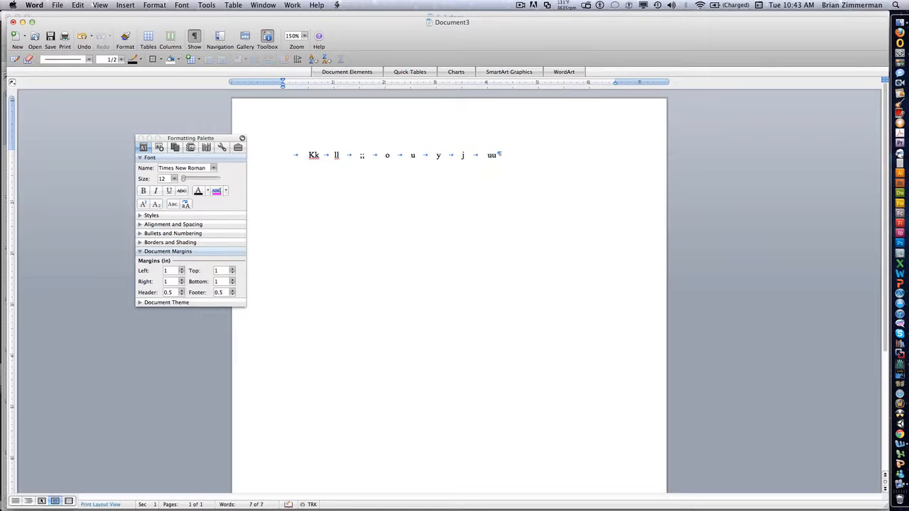
{"action": "key", "text": "Tab"}
{"action": "type", "text": "jj"}
{"action": "key", "text": "Tab"}
{"action": "type", "text": "uuy"}
{"action": "key", "text": "Tab"}
{"action": "key", "text": "Return"}
{"action": "key", "text": "Return"}
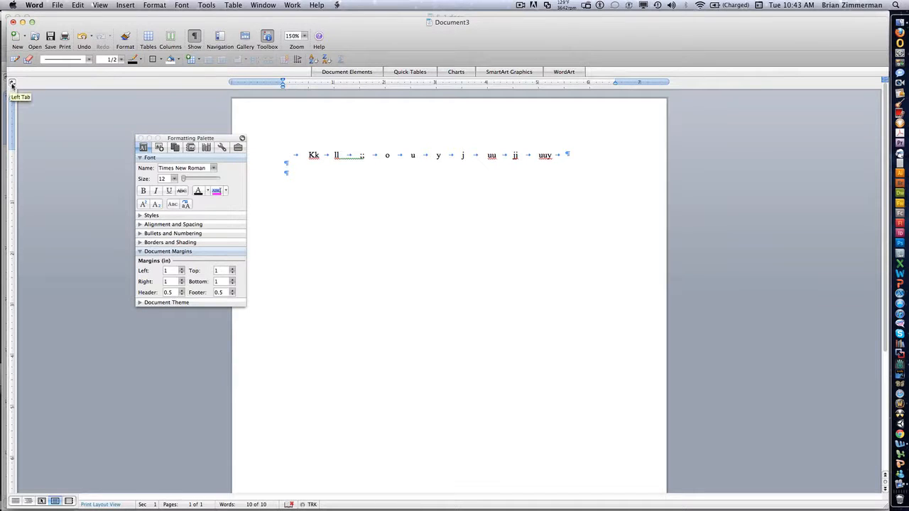
Place a center tab stop at 3.5 inches and enter "Everyting" and "Works" on separate lines aligned to it.
{"action": "left_click", "coordinate": [11, 86]}
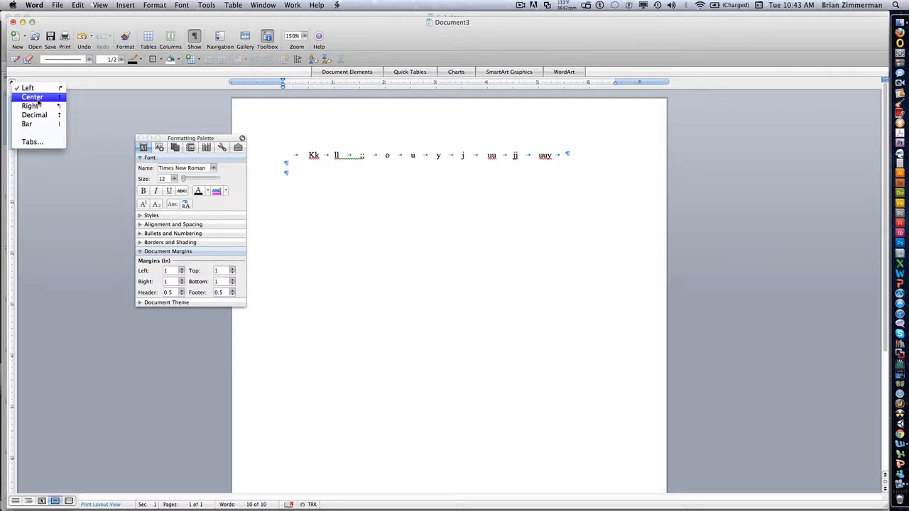
{"action": "left_click", "coordinate": [38, 99]}
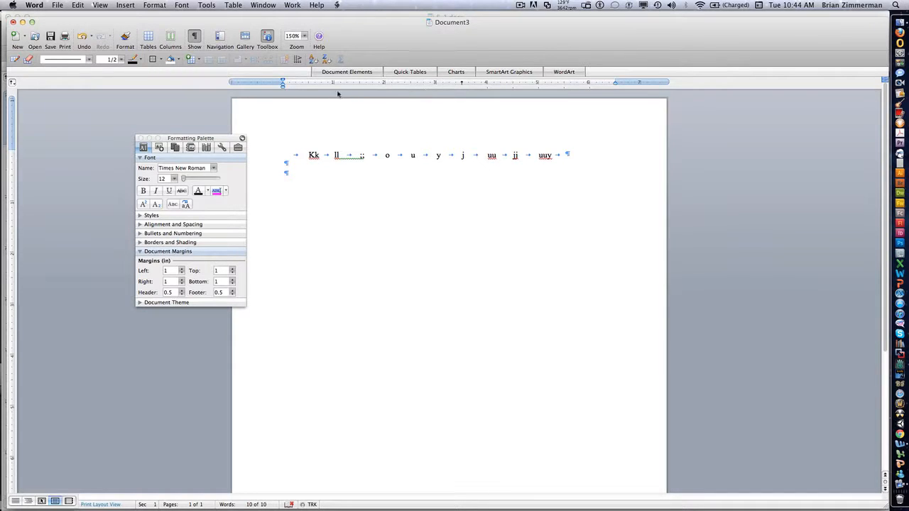
{"action": "key", "text": "Tab"}
{"action": "type", "text": "Everyting"}
{"action": "key", "text": "Return"}
{"action": "key", "text": "Tab"}
{"action": "type", "text": "owrks"}
{"action": "key", "text": "Tab"}
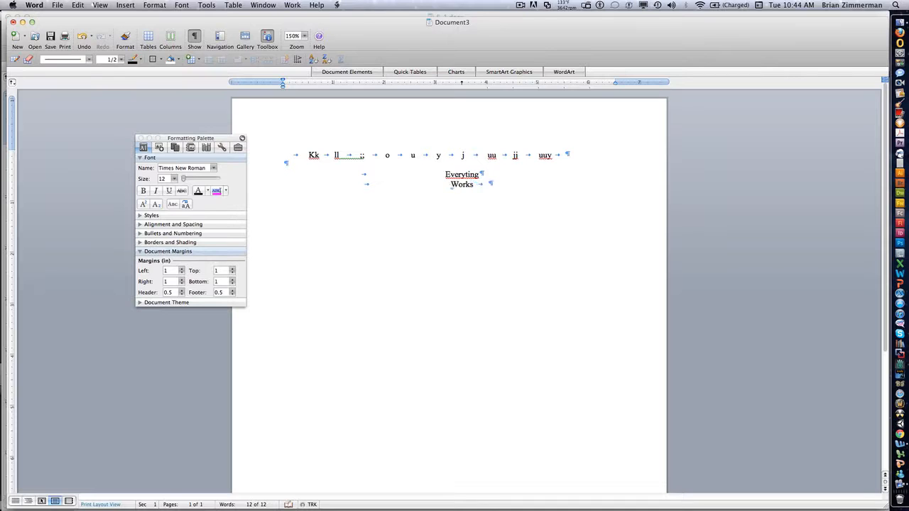
Continue the centered list with "Around" and "The center" on two further lines at the center tab stop.
{"action": "type", "text": "aro"}
{"action": "key", "text": "BackSpace"}
{"action": "key", "text": "BackSpace"}
{"action": "key", "text": "BackSpace"}
{"action": "key", "text": "BackSpace"}
{"action": "key", "text": "Return"}
{"action": "type", "text": "around"}
{"action": "key", "text": "Return"}
{"action": "key", "text": "Tab"}
{"action": "type", "text": "the center"}
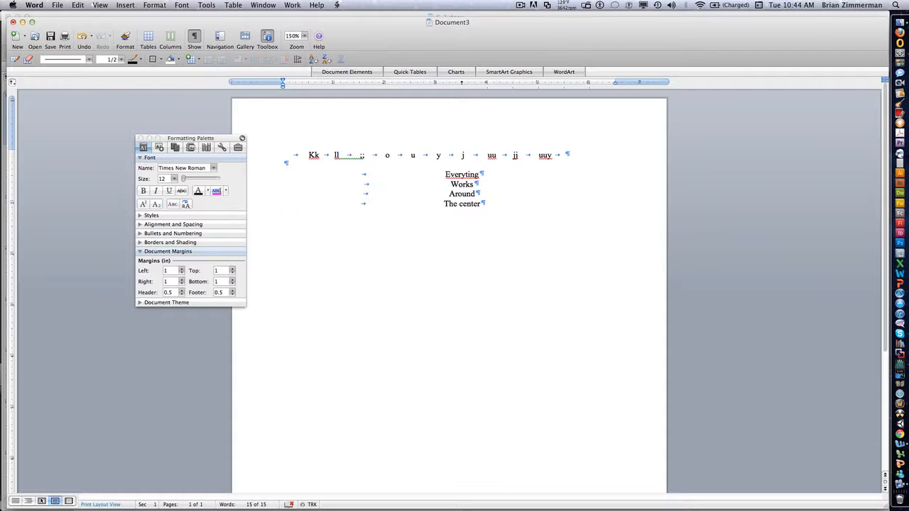
Below the centered list, place a right tab stop at about 5.5 inches and align "This is a right" and "Tab button" to it.
{"action": "key", "text": "Return"}
{"action": "key", "text": "Return"}
{"action": "left_click", "coordinate": [11, 84]}
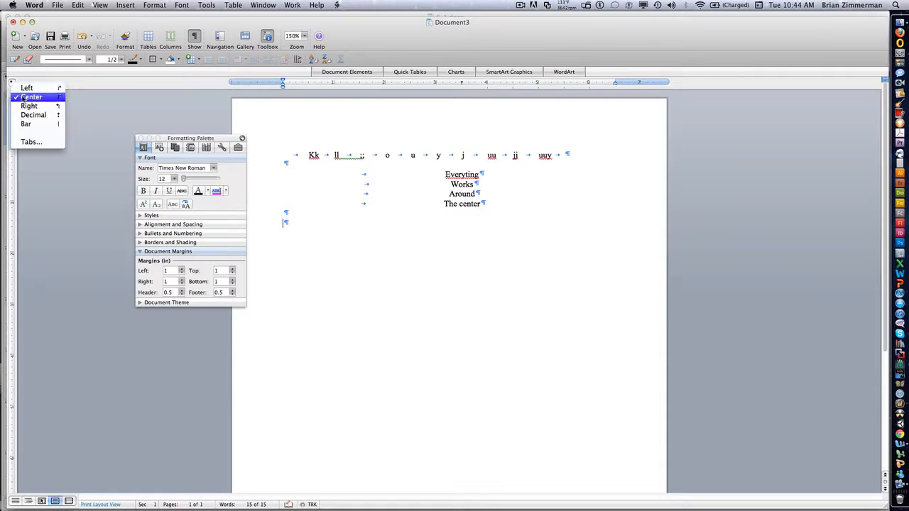
{"action": "left_click", "coordinate": [27, 106]}
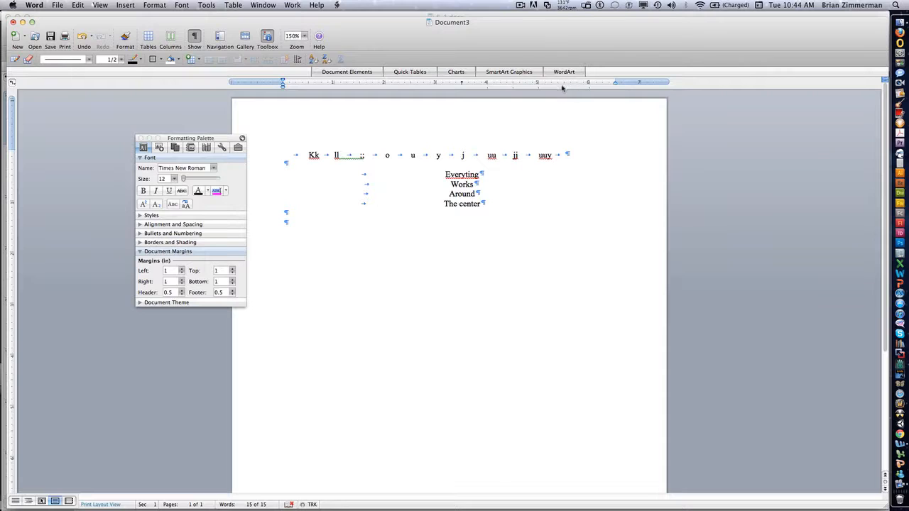
{"action": "left_click", "coordinate": [561, 83]}
{"action": "key", "text": "Tab"}
{"action": "type", "text": "This is a right"}
{"action": "key", "text": "BackSpace"}
{"action": "key", "text": "Tab"}
{"action": "key", "text": "Tab"}
{"action": "type", "text": "tab button"}
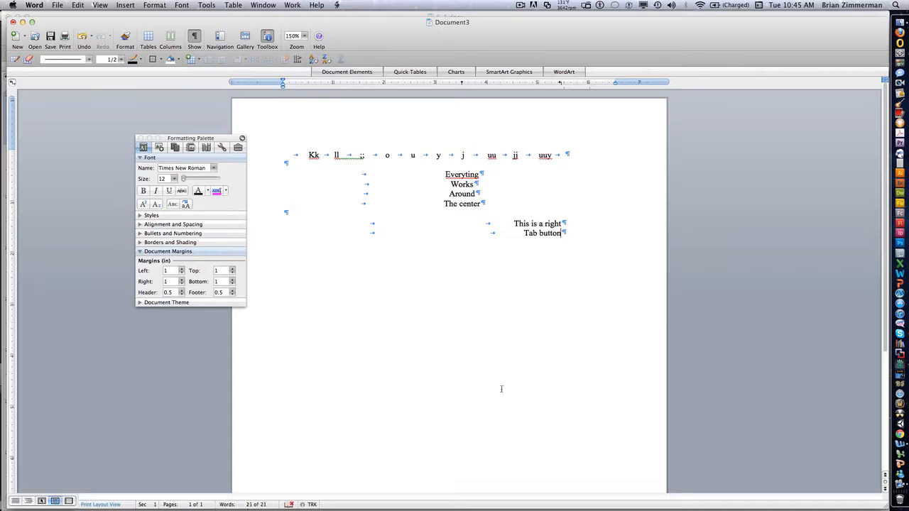
Below the right-aligned text, place a decimal tab stop at about 1.5 inches and enter 158.35 and 12.36945 aligned to it.
{"action": "key", "text": "Return"}
{"action": "key", "text": "Return"}
{"action": "left_click", "coordinate": [12, 82]}
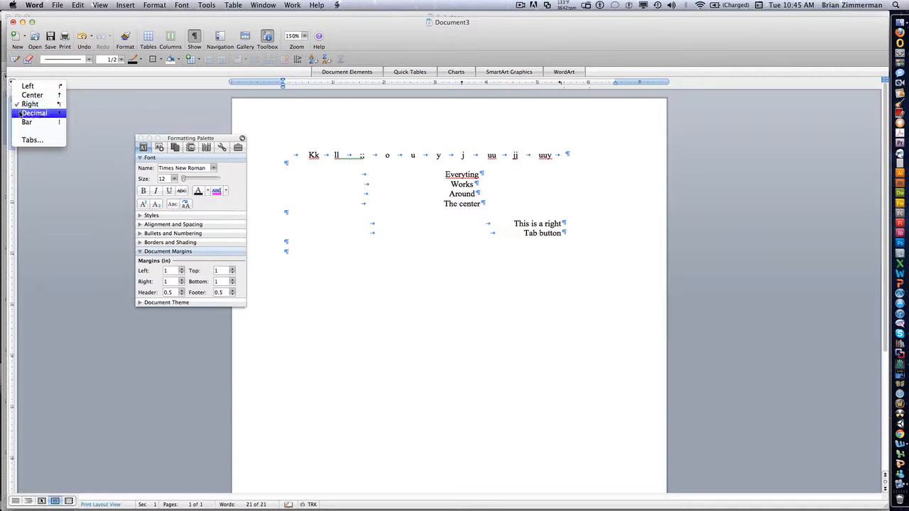
{"action": "left_click", "coordinate": [21, 113]}
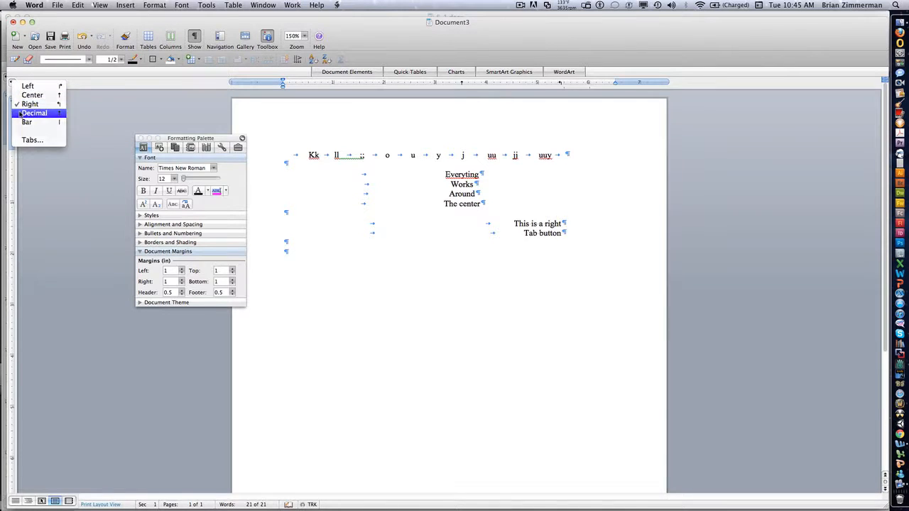
{"action": "left_click", "coordinate": [359, 83]}
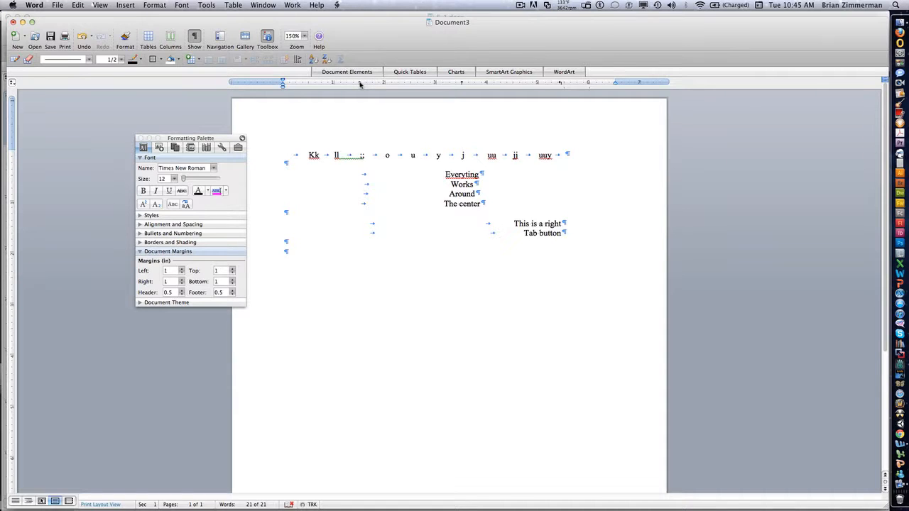
{"action": "key", "text": "Tab"}
{"action": "type", "text": "158.35"}
{"action": "key", "text": "Return"}
{"action": "key", "text": "Tab"}
{"action": "type", "text": "12.36945"}
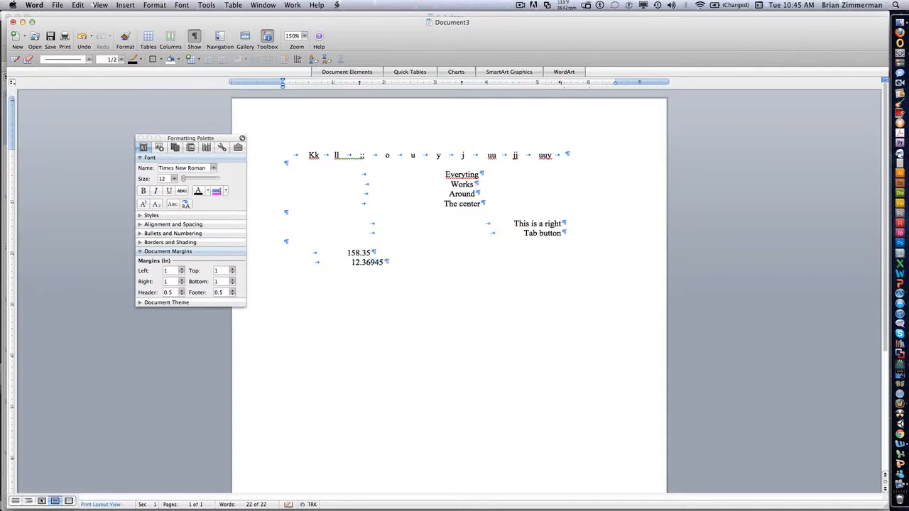
Add the numbers 1.225884 and 12577899. on two more lines aligned to the decimal tab stop.
{"action": "key", "text": "Tab"}
{"action": "key", "text": "Return"}
{"action": "type", "text": "2.1587"}
{"action": "key", "text": "BackSpace"}
{"action": "key", "text": "BackSpace"}
{"action": "key", "text": "BackSpace"}
{"action": "key", "text": "BackSpace"}
{"action": "key", "text": "BackSpace"}
{"action": "key", "text": "BackSpace"}
{"action": "key", "text": "Tab"}
{"action": "type", "text": "1.225884"}
{"action": "key", "text": "Return"}
{"action": "key", "text": "Tab"}
{"action": "type", "text": "12577899."}
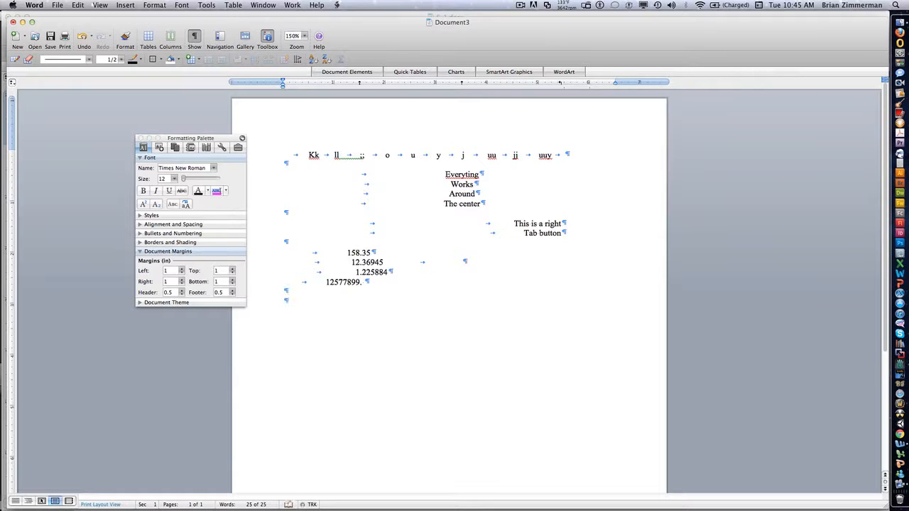
Add a bar tab stop at about 2.5 inches below the numbers, extend it by a line, and hide the formatting marks.
{"action": "left_click", "coordinate": [12, 83]}
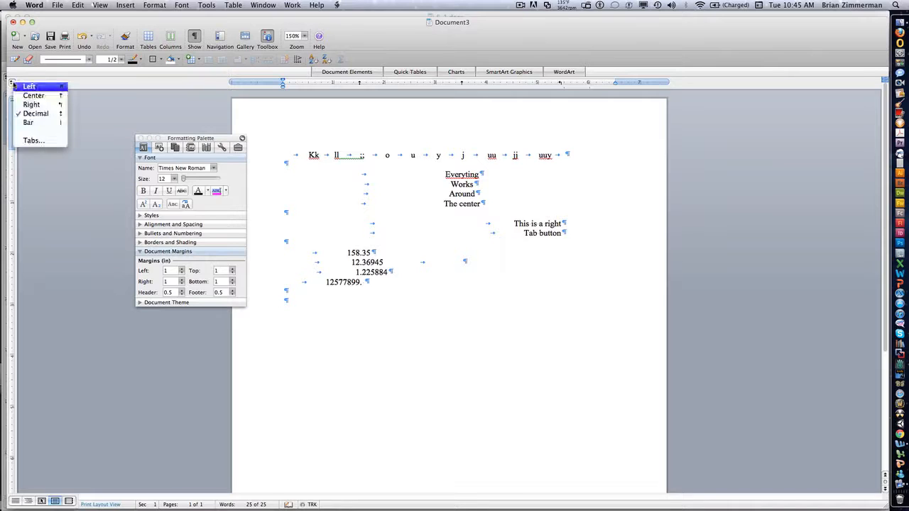
{"action": "left_click", "coordinate": [35, 123]}
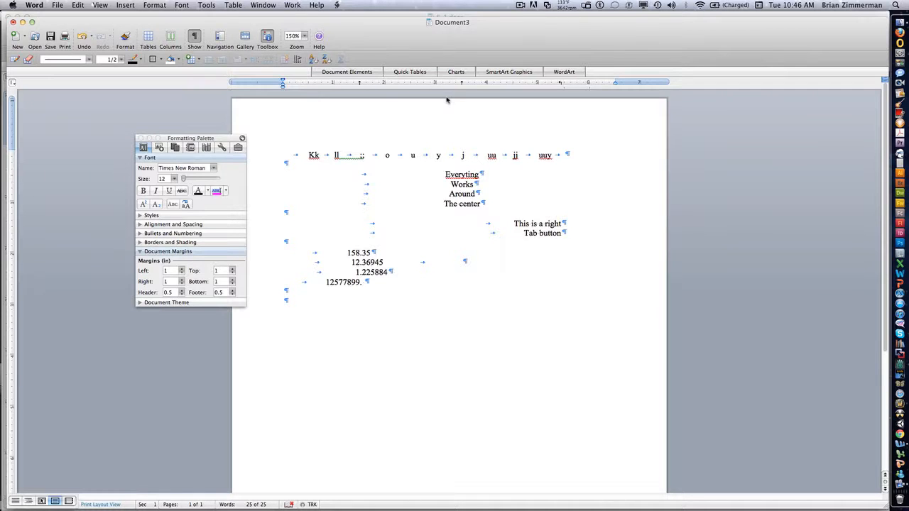
{"action": "key", "text": "Tab"}
{"action": "key", "text": "Tab"}
{"action": "left_click", "coordinate": [411, 82]}
{"action": "key", "text": "Return"}
{"action": "left_click", "coordinate": [194, 36]}
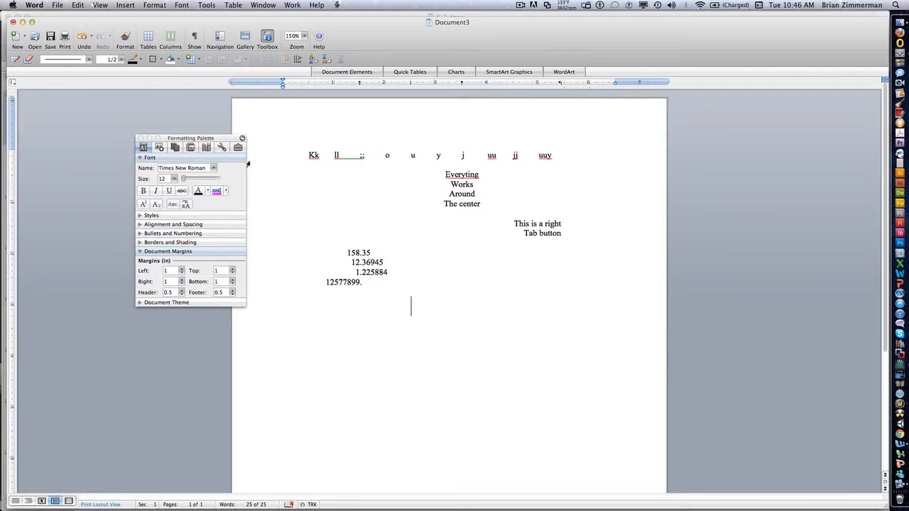